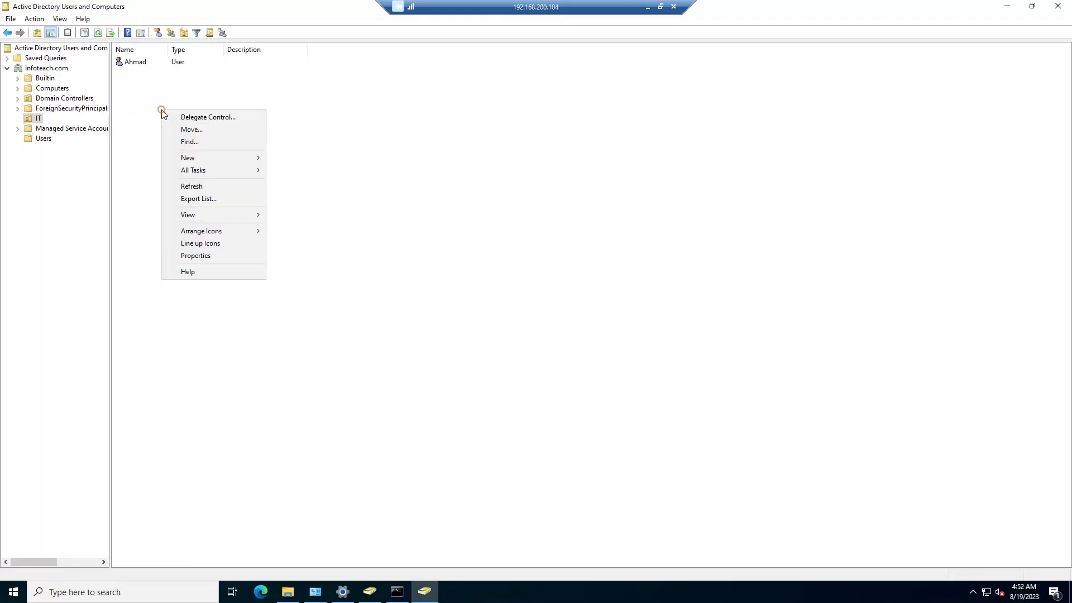
Step: Open the New Object - User wizard for a new user in the infoteach.com IT OU
mouse_move(236, 158)
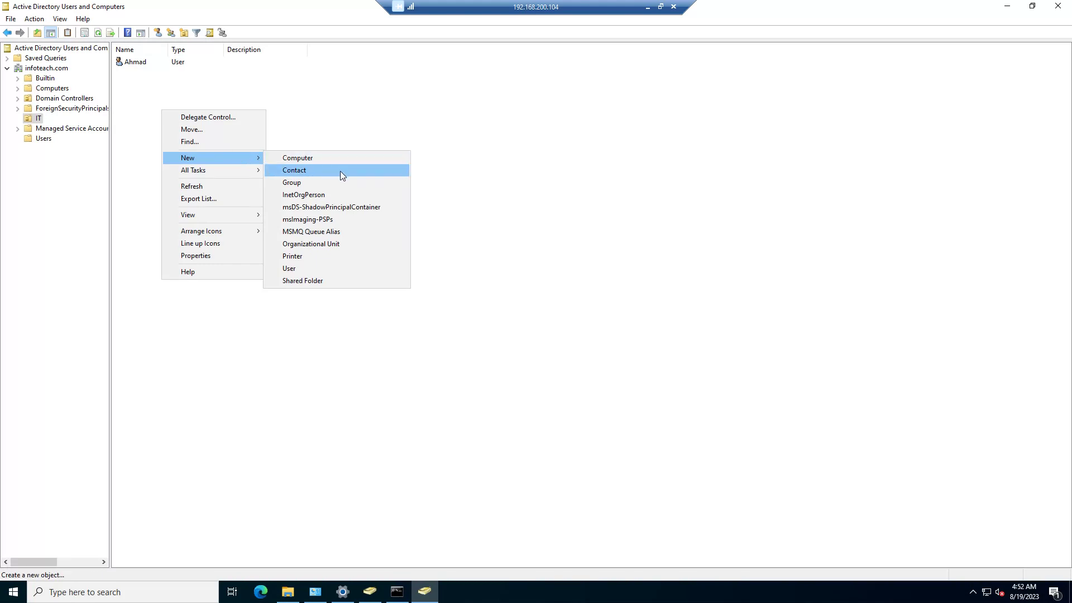
left_click(303, 270)
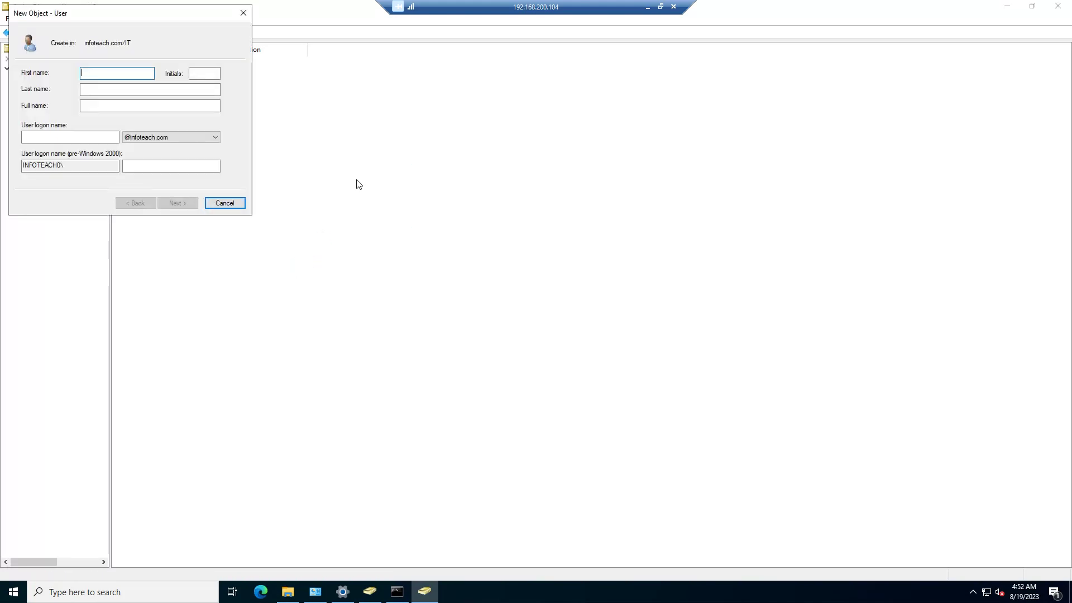
Step: Enter 'test' as the first name and as the user logon name
type("test")
left_click(48, 136)
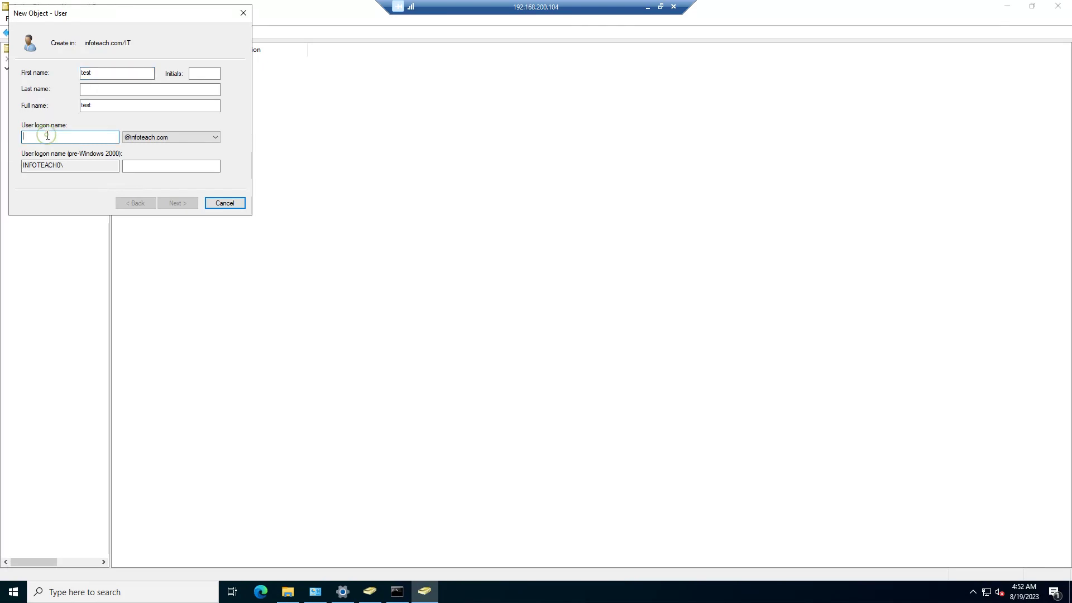
type("test")
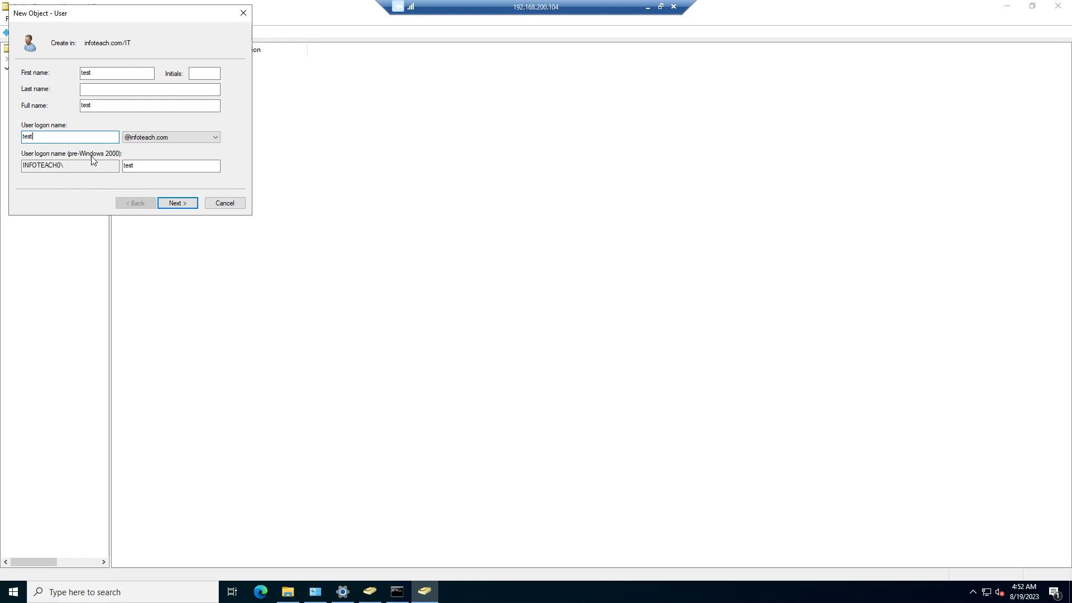
left_click(174, 203)
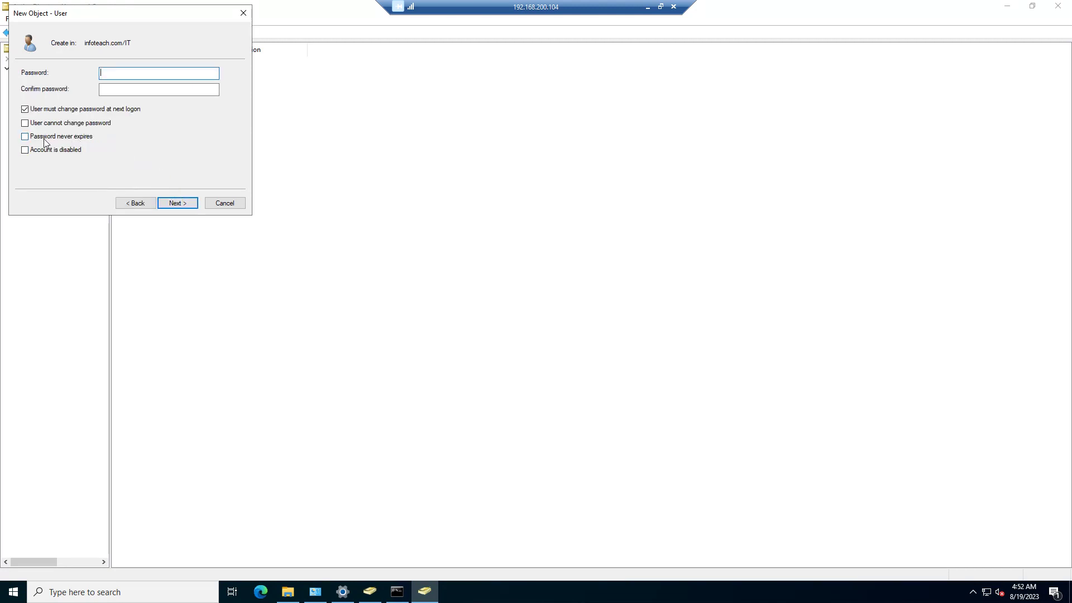
Step: Set the account password, with no change at next logon and never expiring, and finish
left_click(44, 109)
left_click(42, 136)
left_click(106, 74)
type("Password1")
left_click(128, 88)
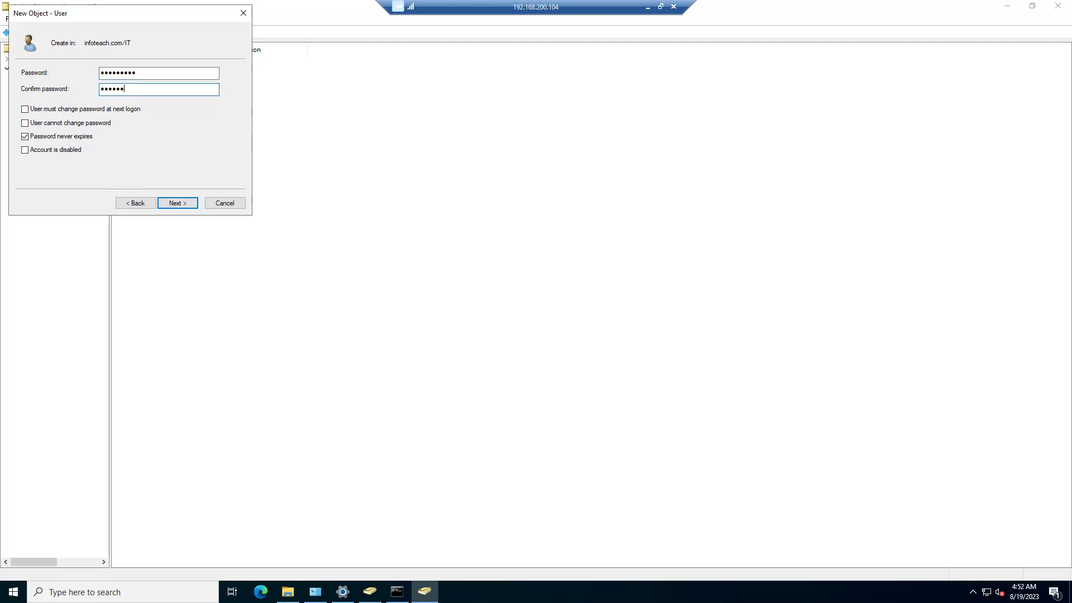
type("Password1")
left_click(175, 202)
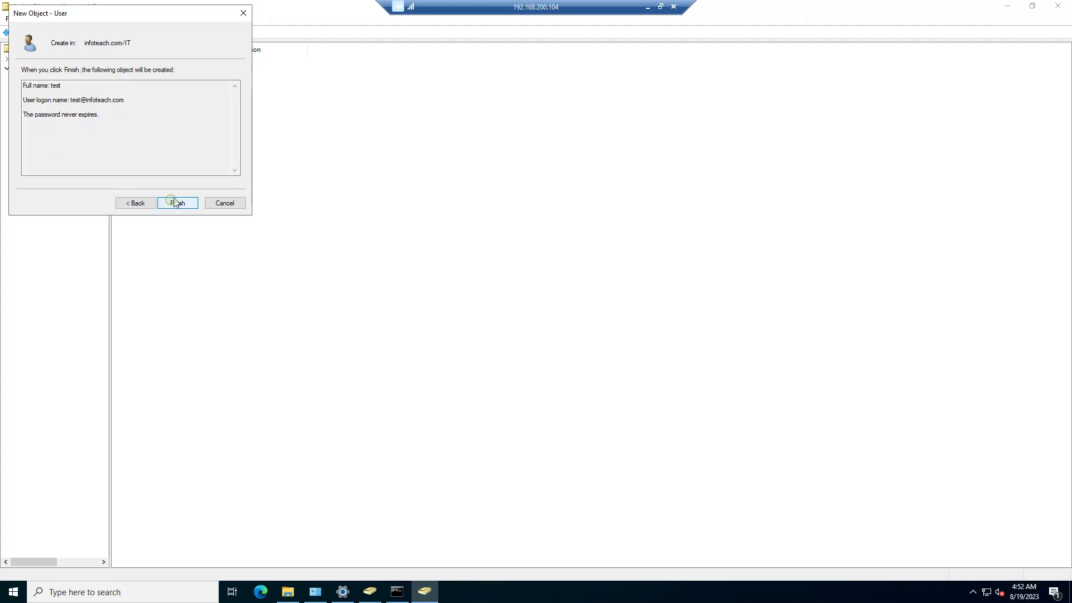
left_click(181, 203)
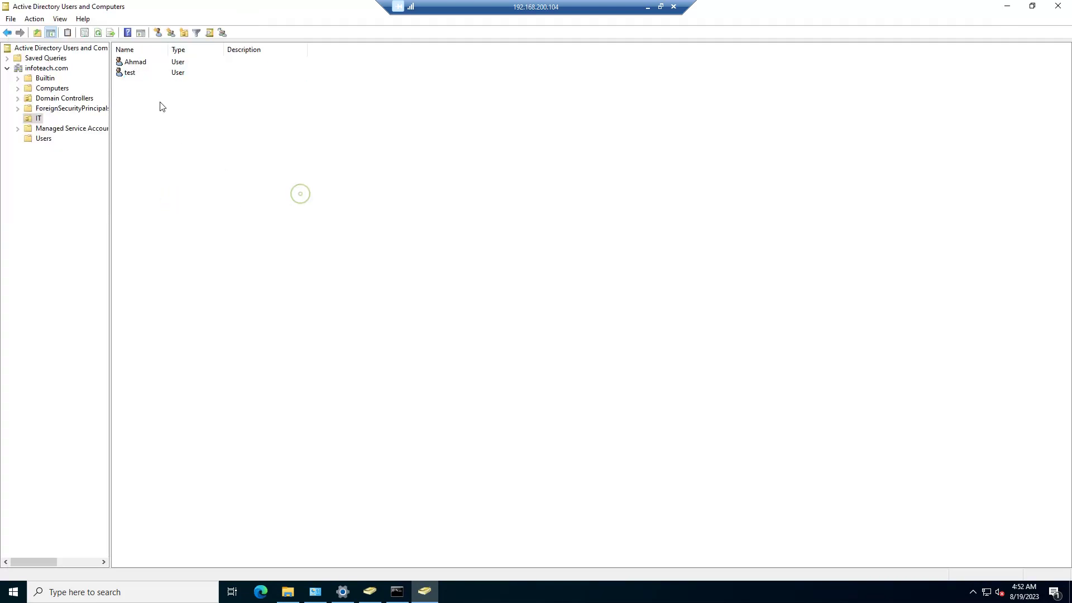
right_click(136, 75)
Step: Create a new folder named Test on drive C:
left_click(443, 259)
left_click(287, 592)
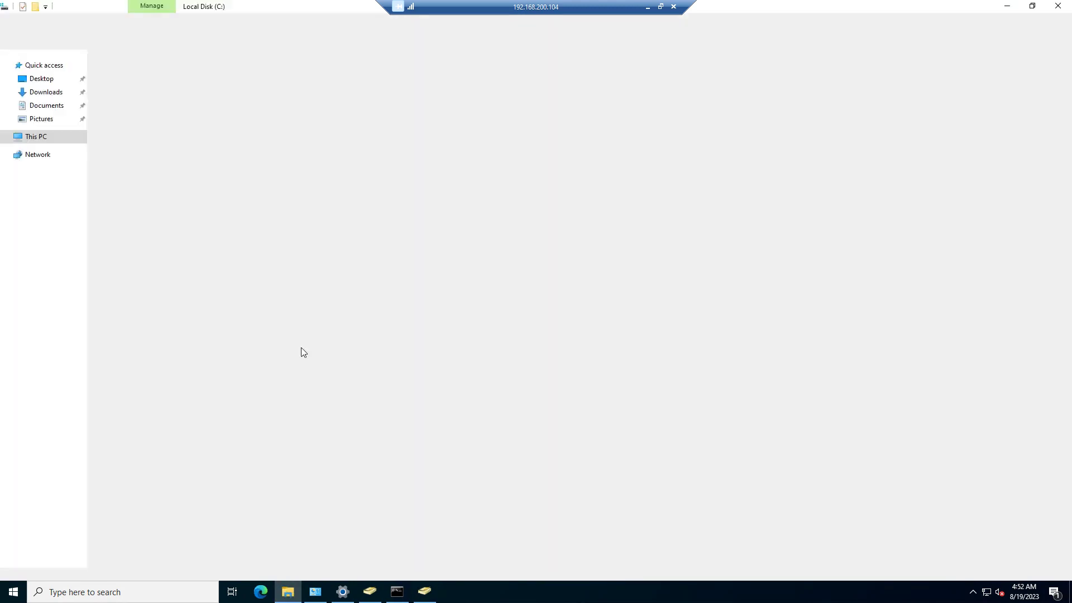
right_click(206, 210)
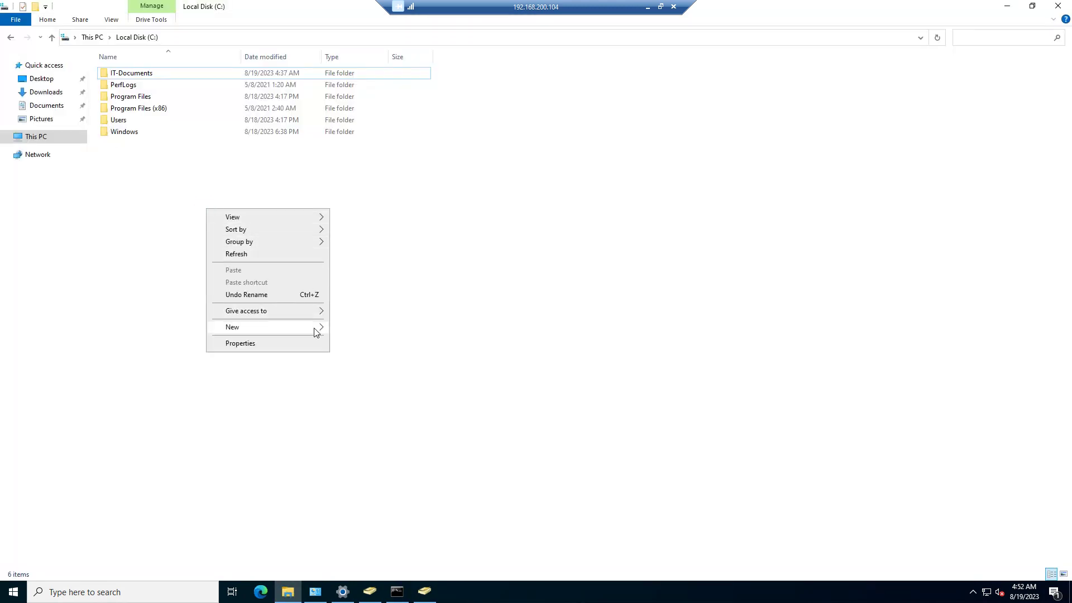
mouse_move(313, 327)
left_click(360, 330)
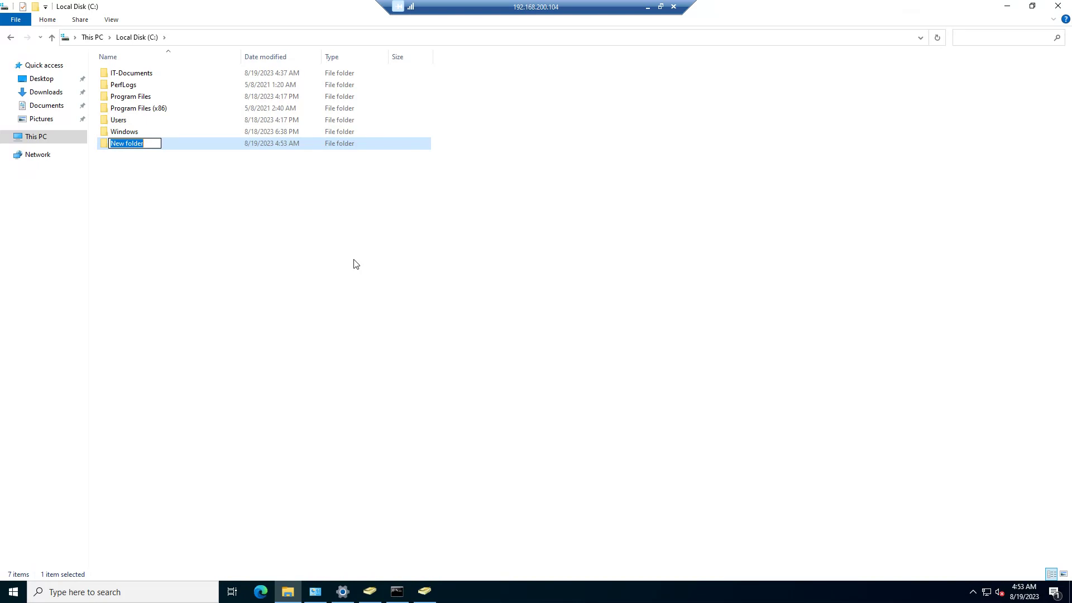
type("Test")
key("Return")
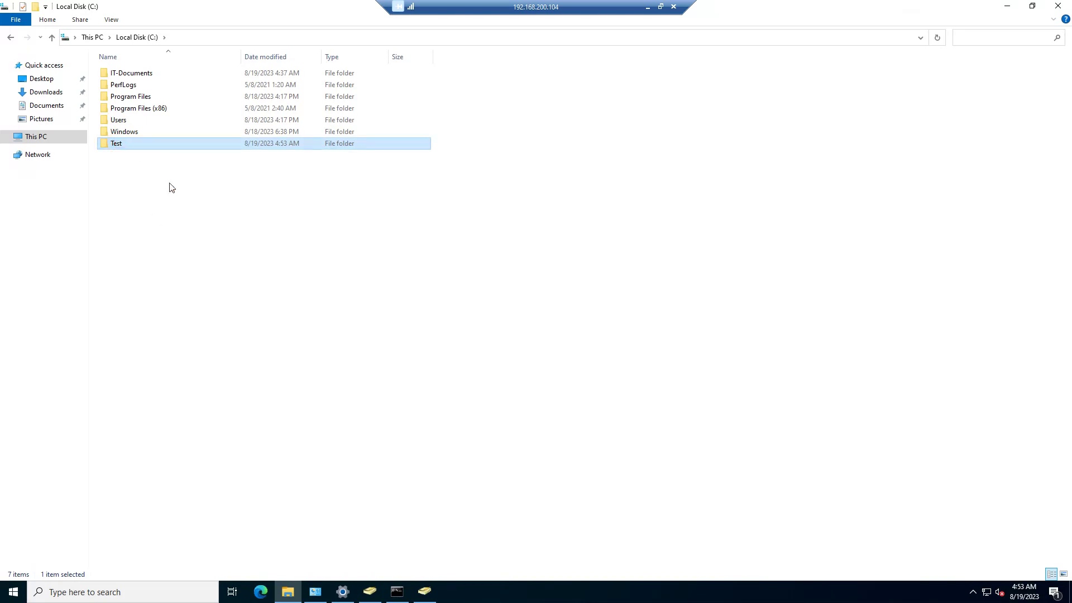
Step: Share the Test folder on the network with the listed accounts
key("shift+F10")
left_click(150, 332)
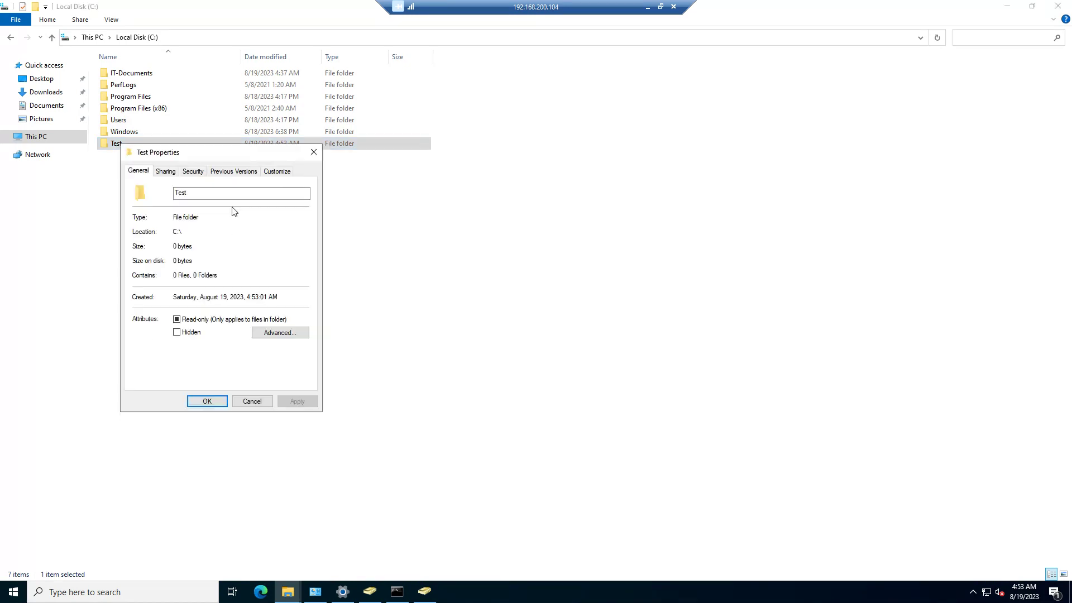
left_click(166, 171)
left_click(159, 245)
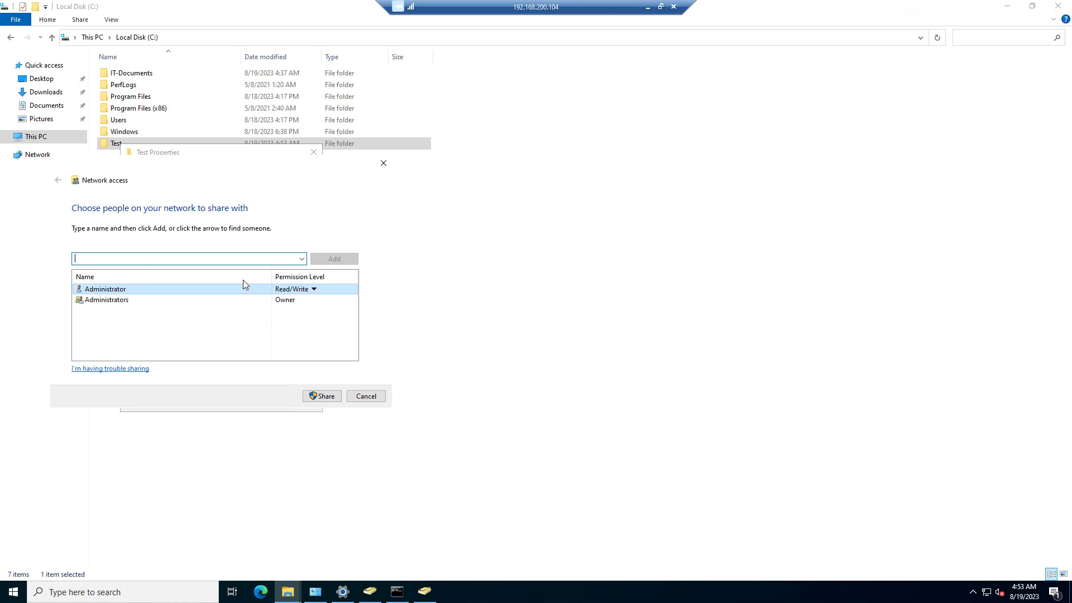
left_click(200, 301)
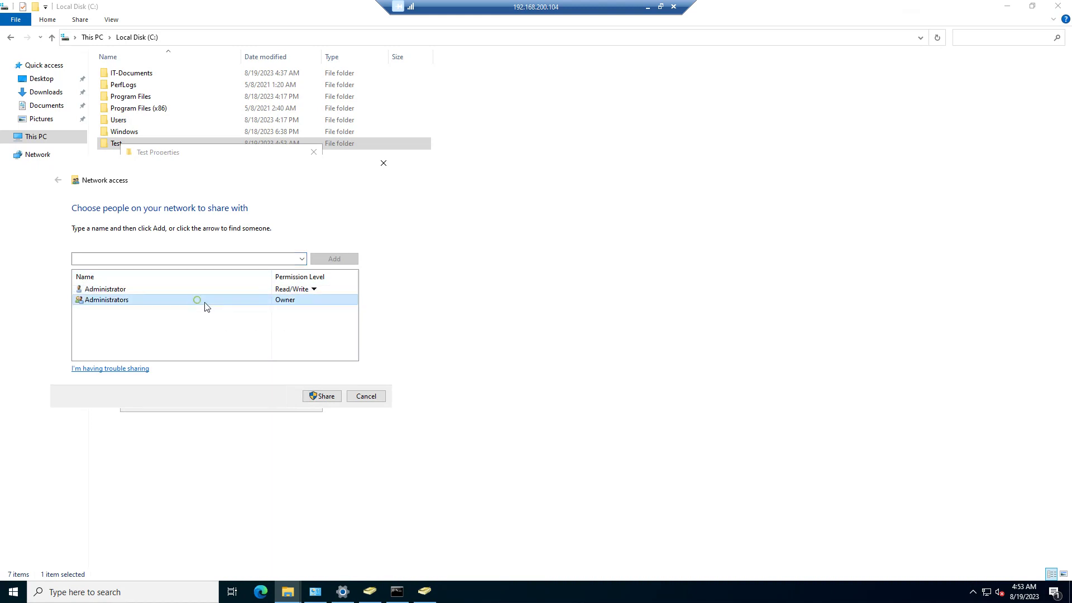
left_click(329, 398)
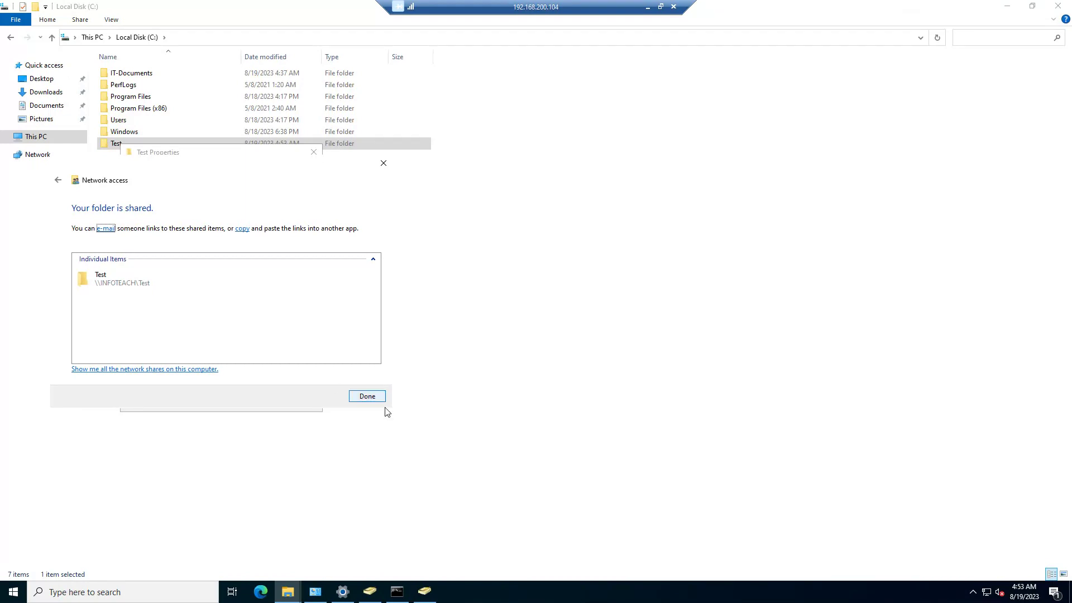
left_click(378, 397)
Step: Apply Test's advanced sharing settings, giving Everyone Full Control
left_click(201, 307)
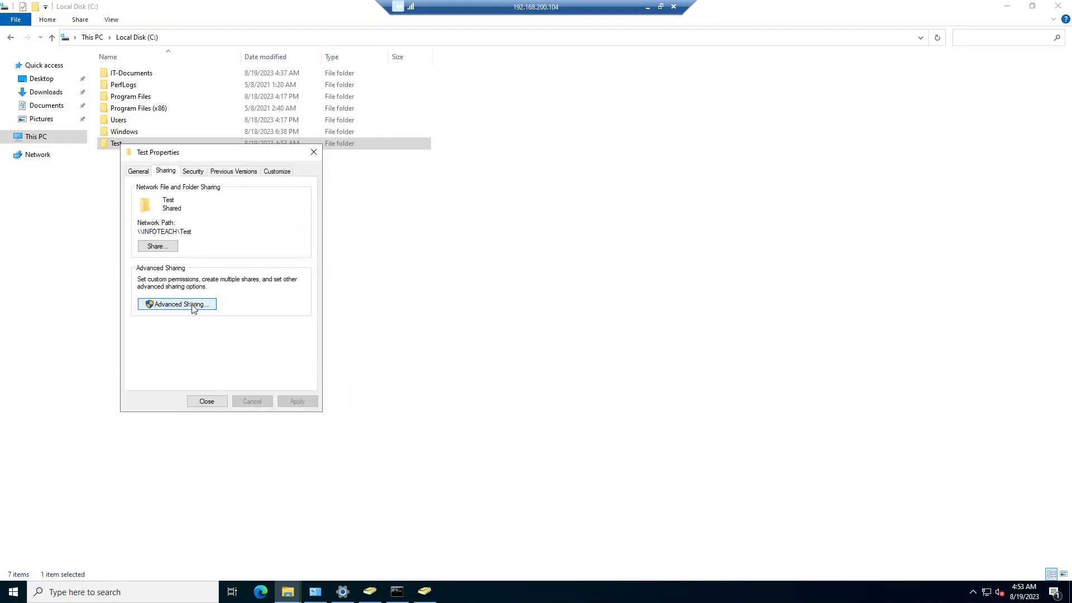
left_click(167, 326)
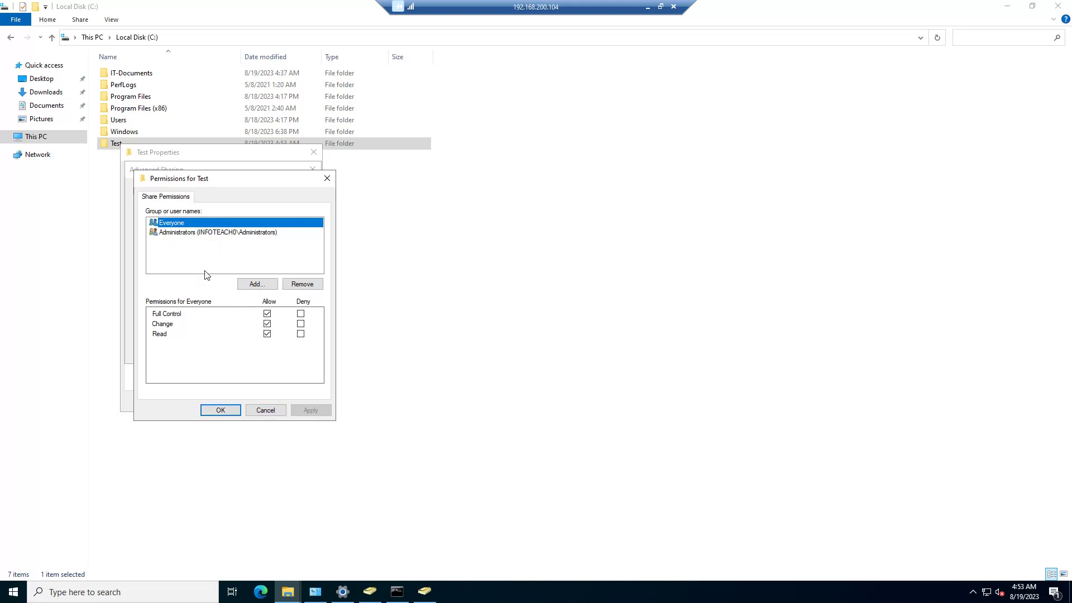
left_click(210, 411)
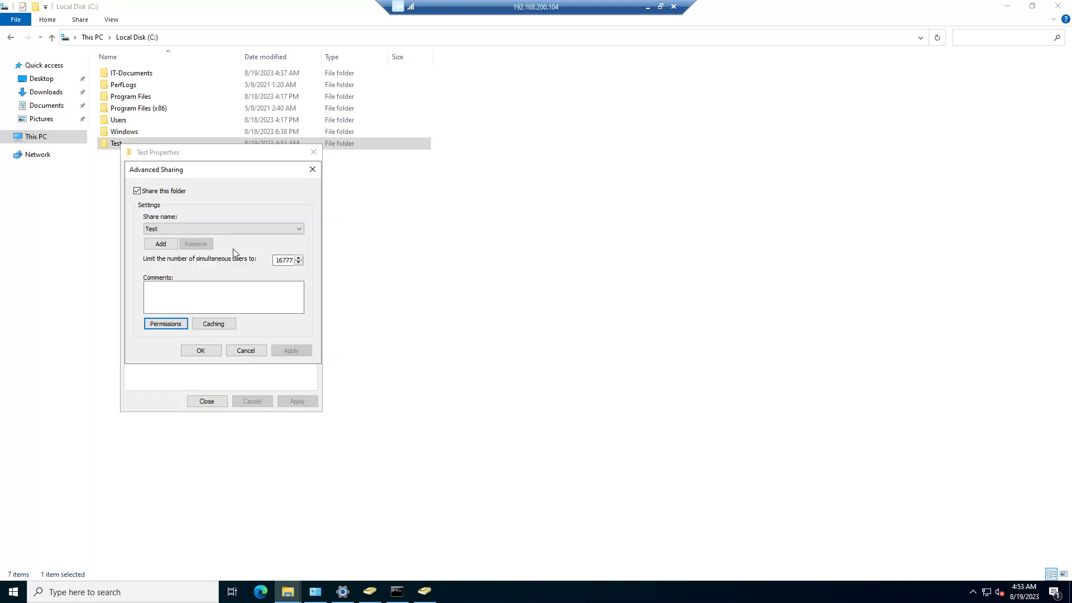
left_click(196, 351)
left_click(211, 400)
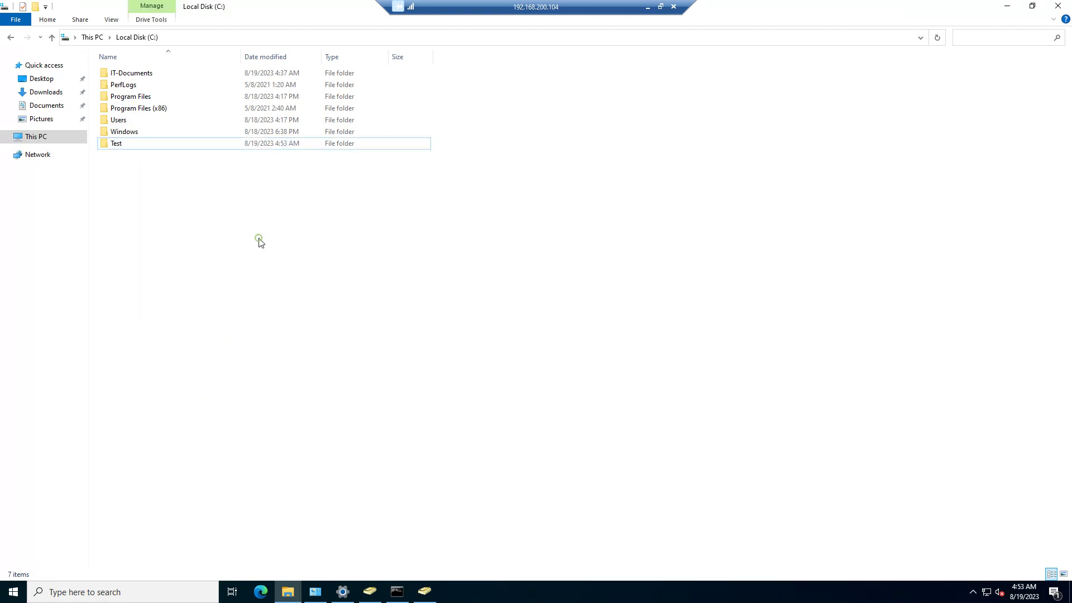
Step: Copy the Test folder's network path \\INFOTEACH\Test from its Sharing tab
right_click(120, 146)
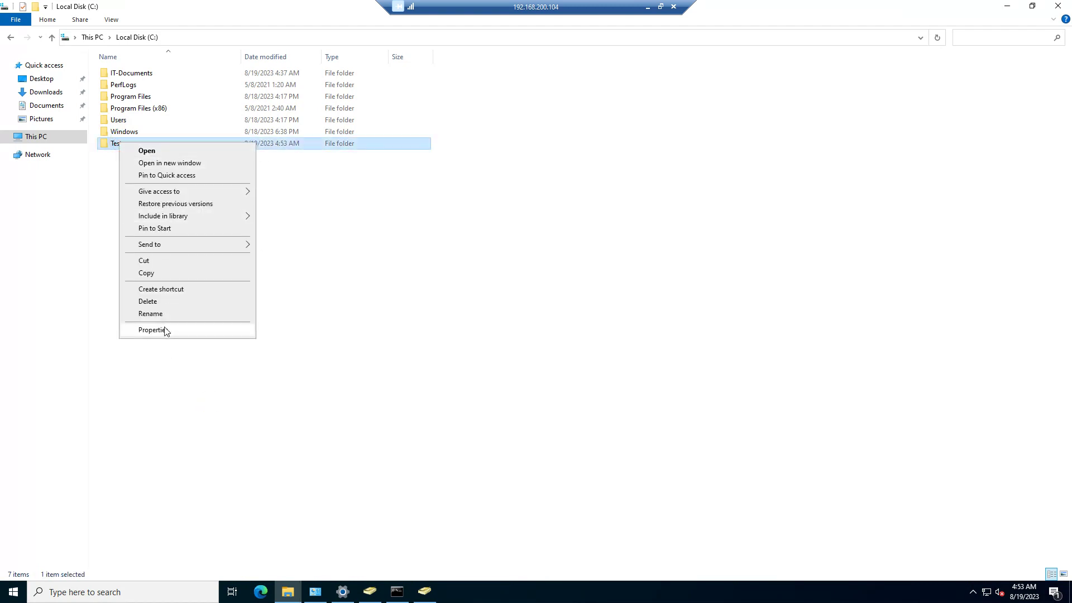
left_click(168, 329)
left_click(170, 170)
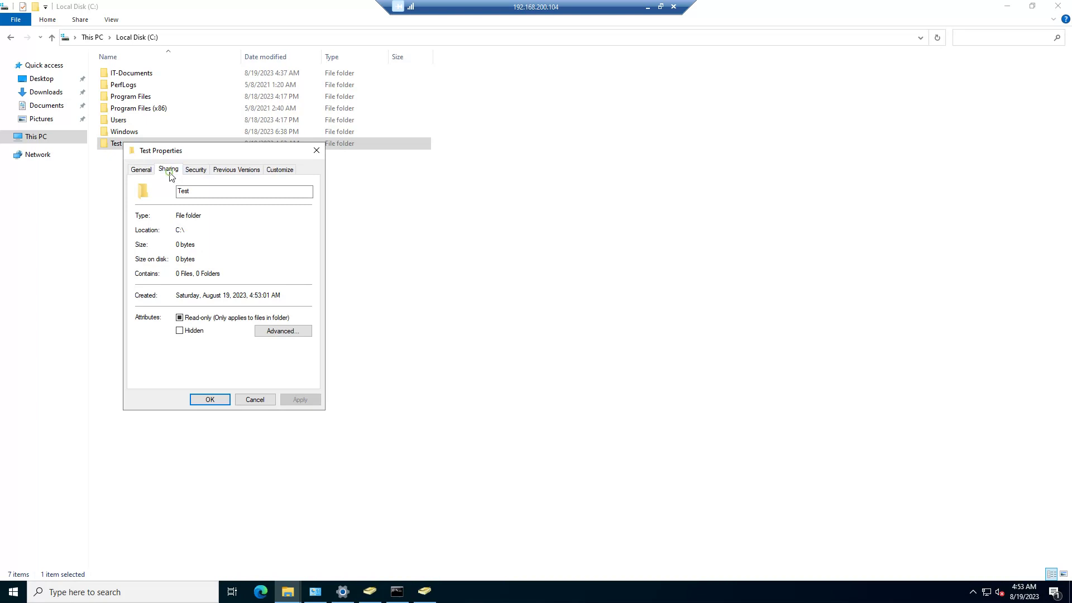
left_click_drag(203, 231, 140, 230)
key("ctrl+c")
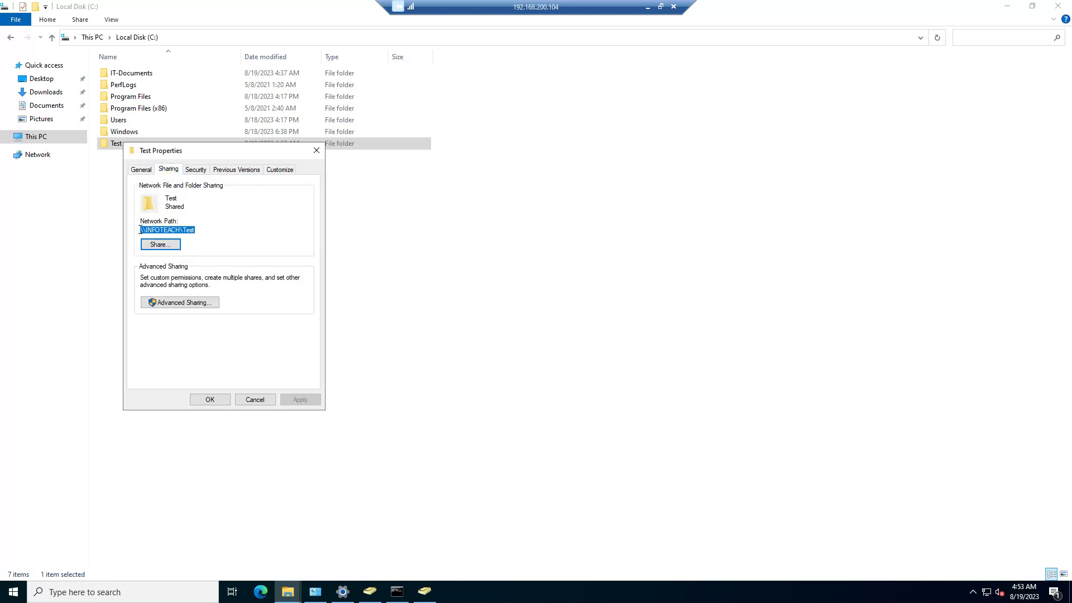
left_click(210, 400)
Step: Set user test's profile home folder to connect Z: to \\INFOTEACH\Test, and save
left_click(1008, 5)
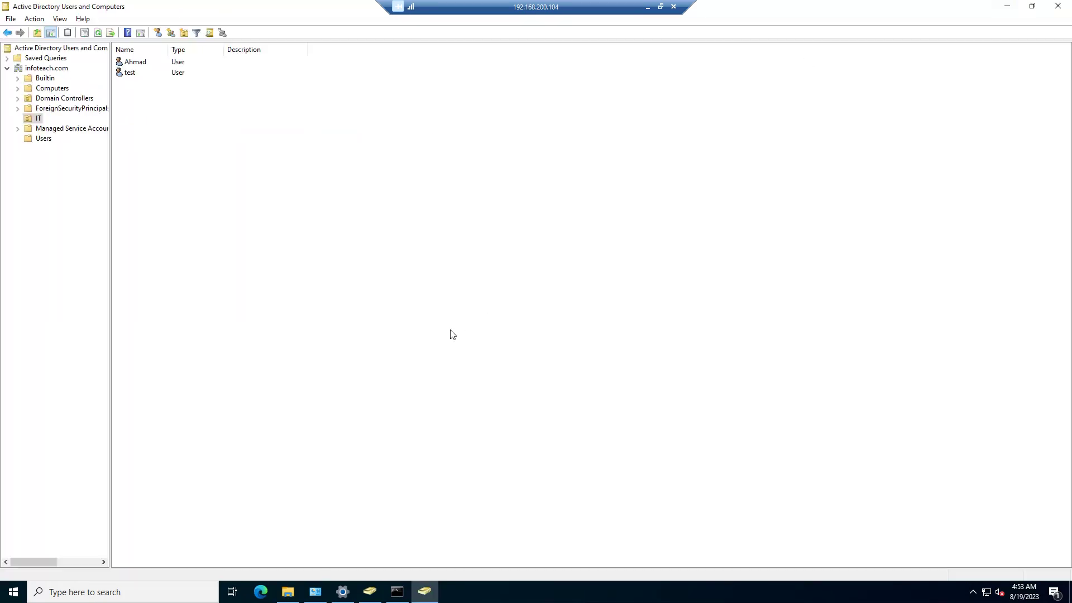
right_click(128, 72)
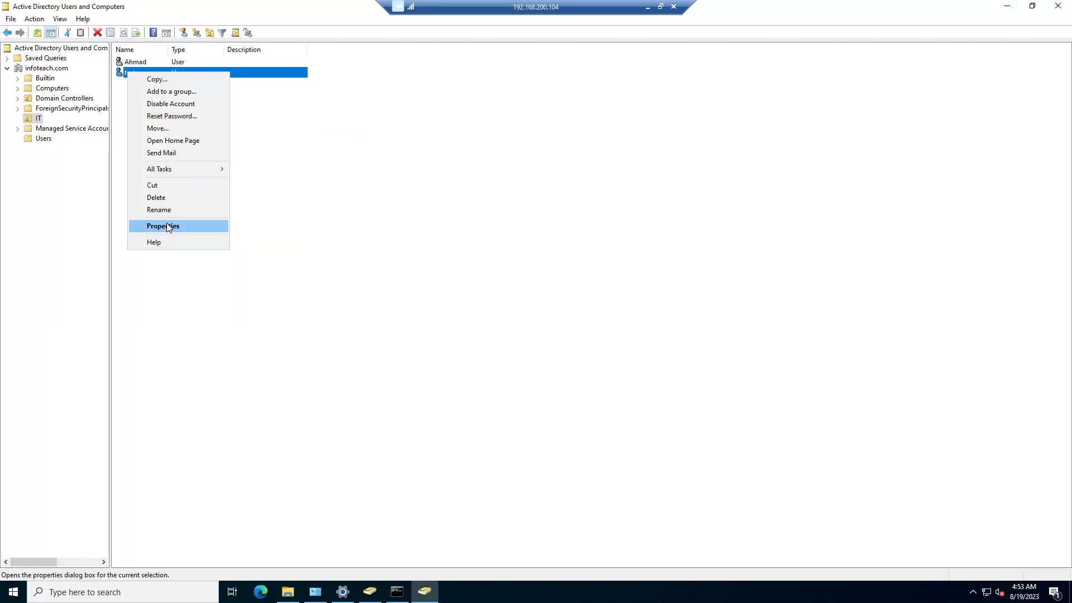
left_click(166, 226)
left_click(287, 132)
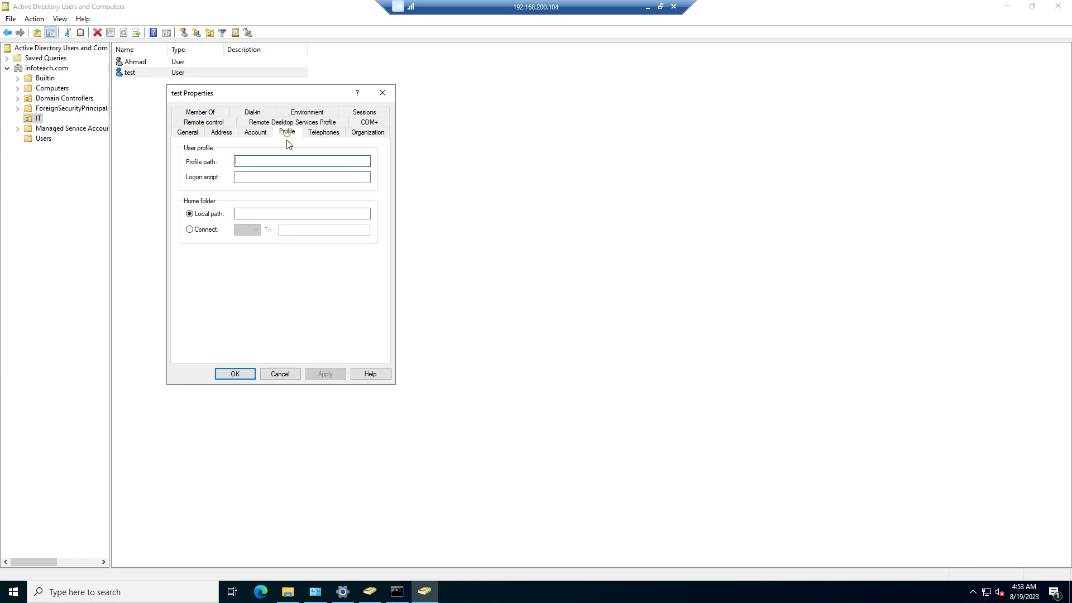
left_click(202, 230)
left_click(300, 229)
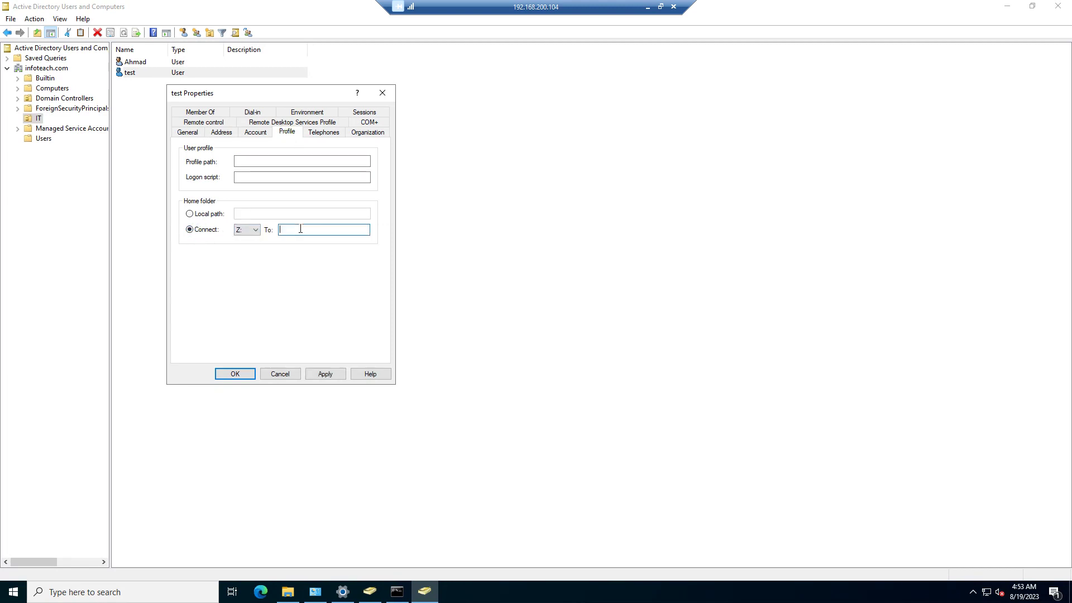
key("ctrl+v")
left_click(324, 374)
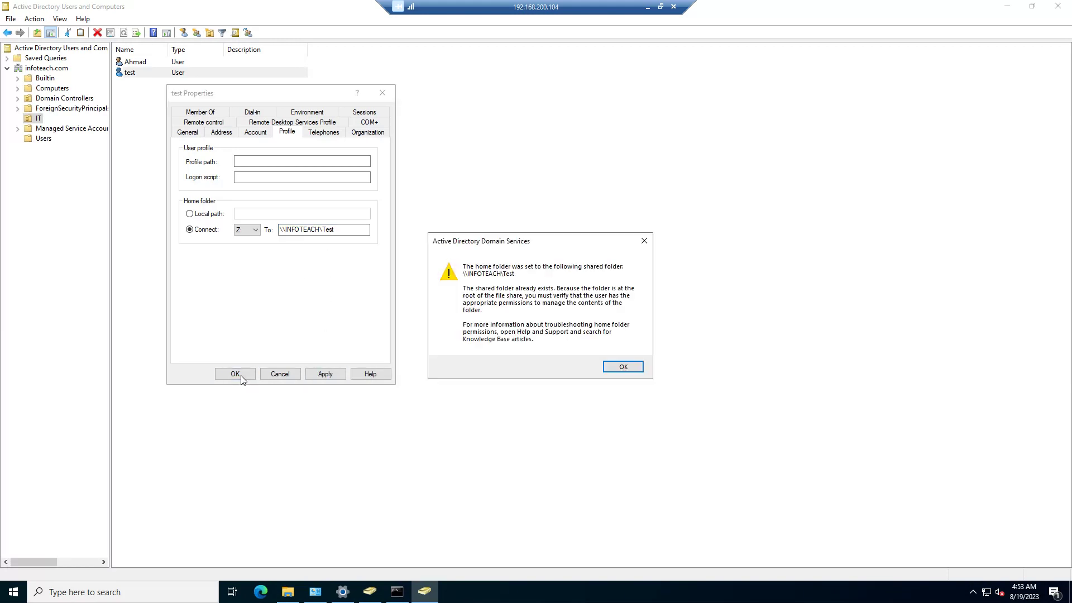
left_click(609, 367)
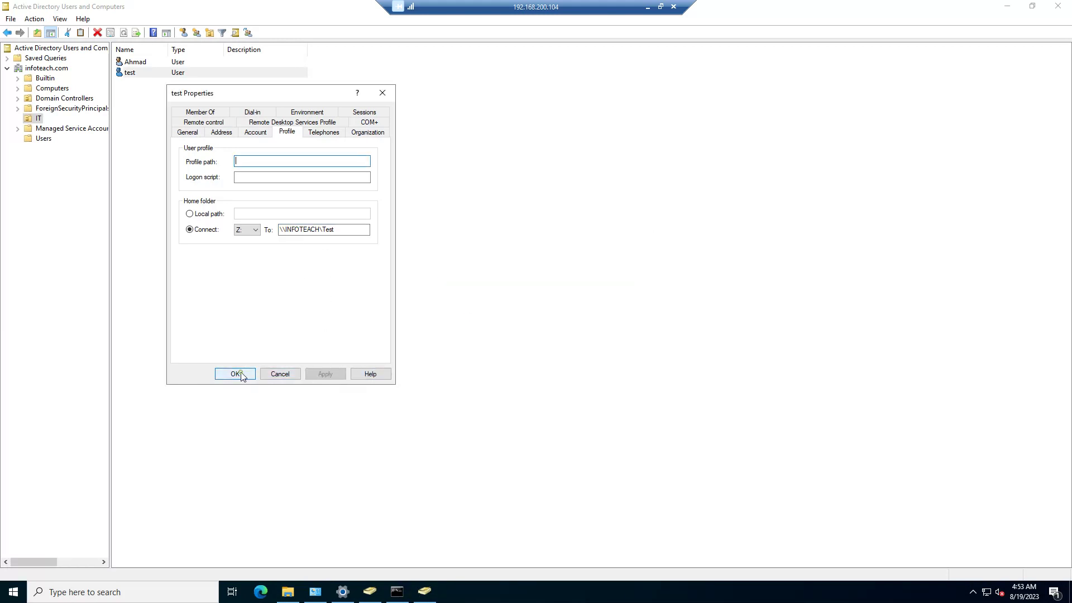
left_click(236, 374)
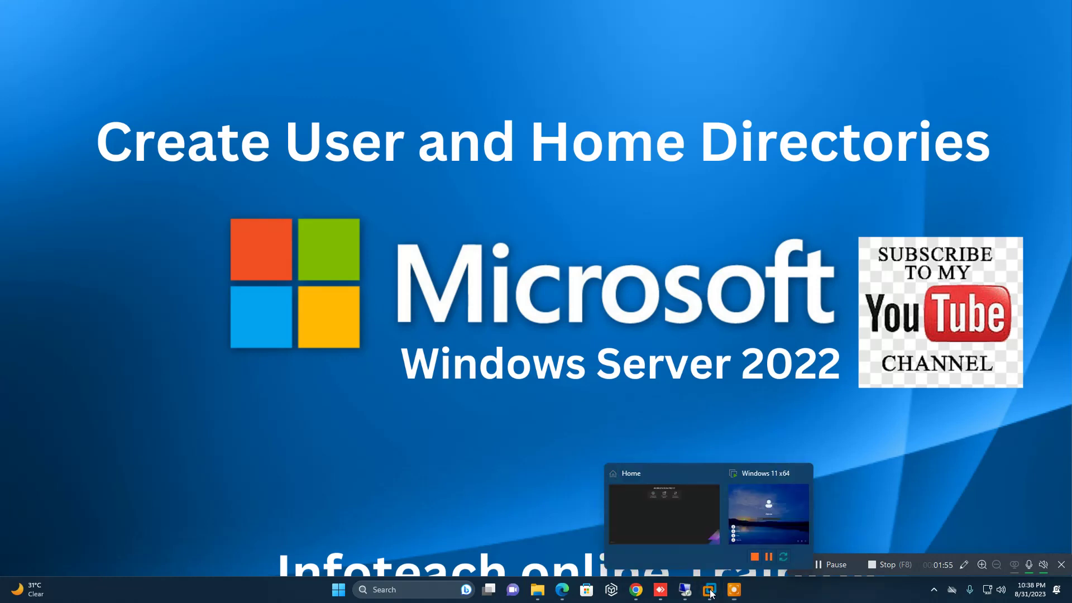
Step: Sign in to the Windows 11 VM as Other user 'test' with the account password
left_click(759, 515)
left_click(437, 436)
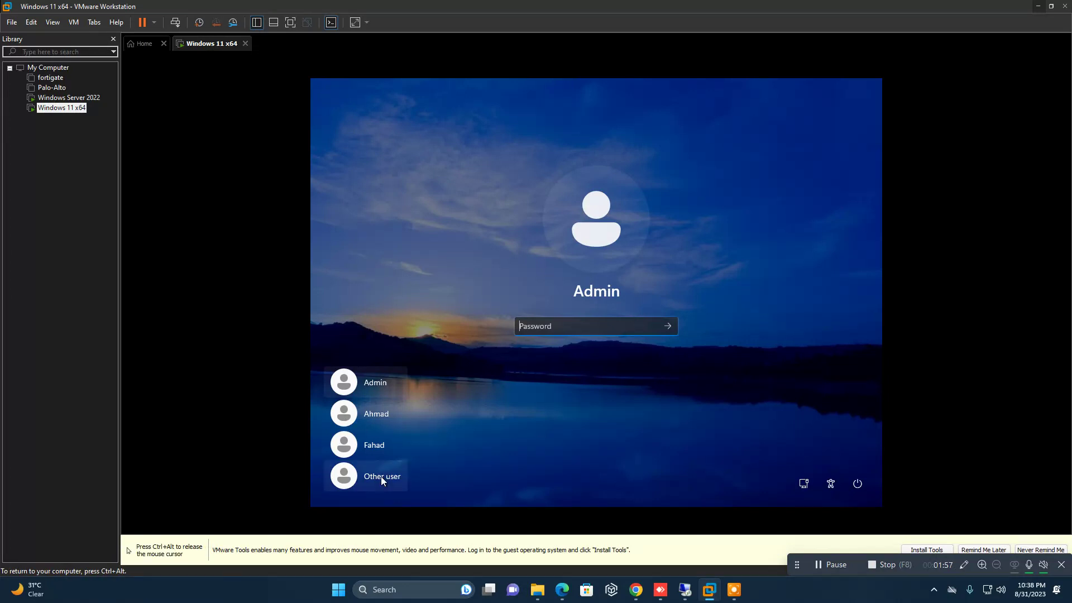
left_click(381, 477)
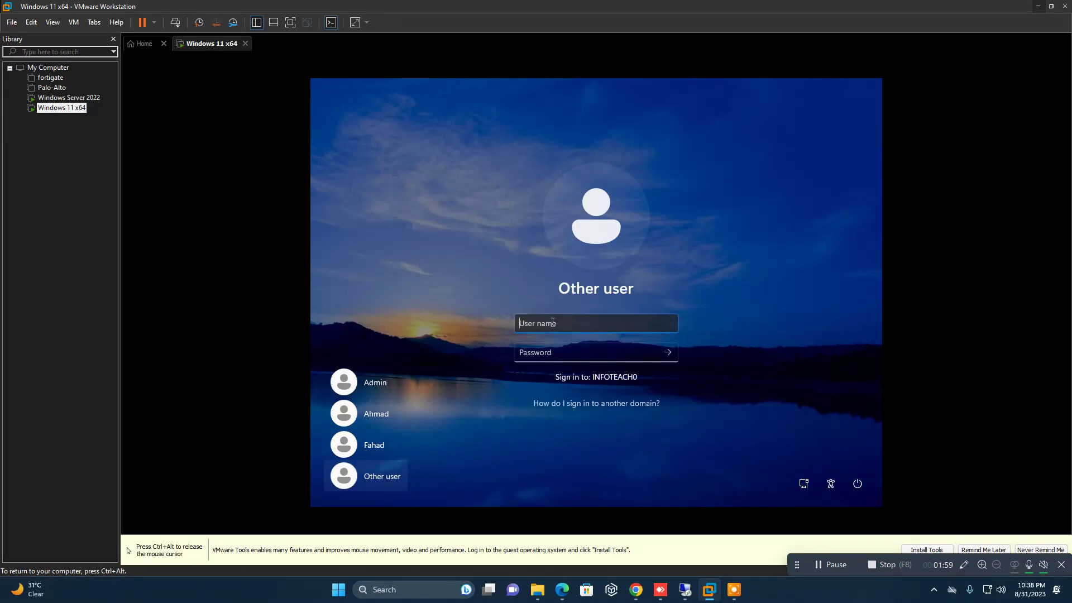
type("test")
key("Tab")
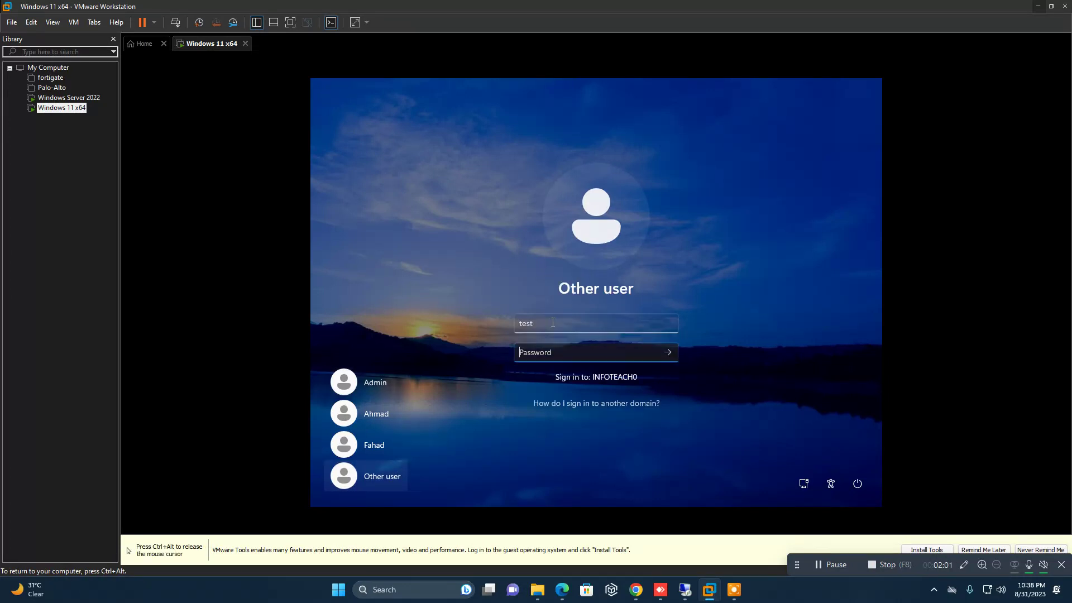
type("test")
key("Return")
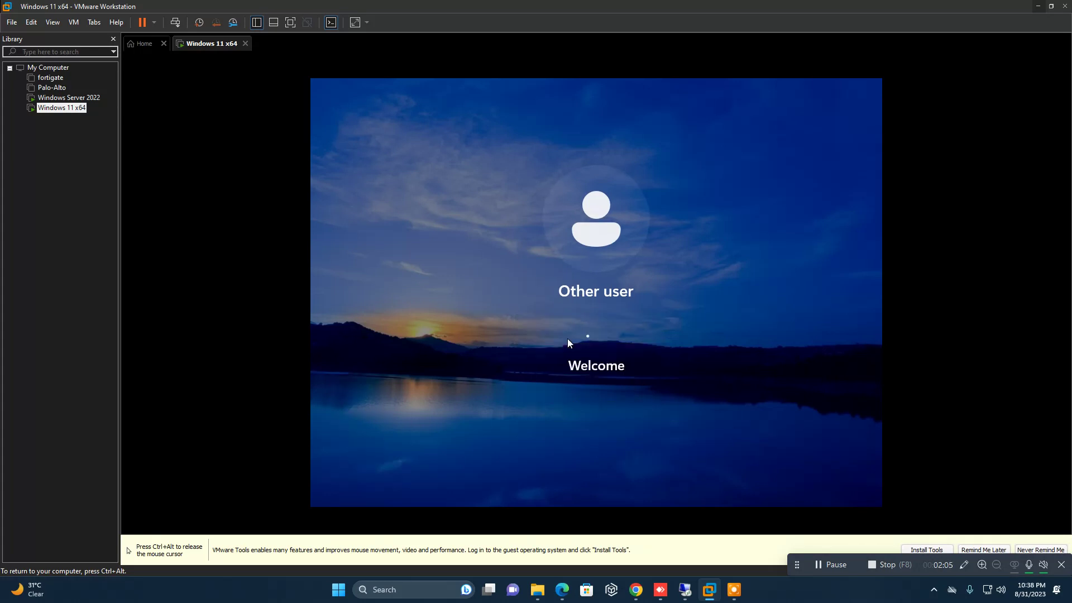
Step: Choose Never Remind Me for VMware Tools while test's first sign-in reaches the desktop
key("ctrl+alt")
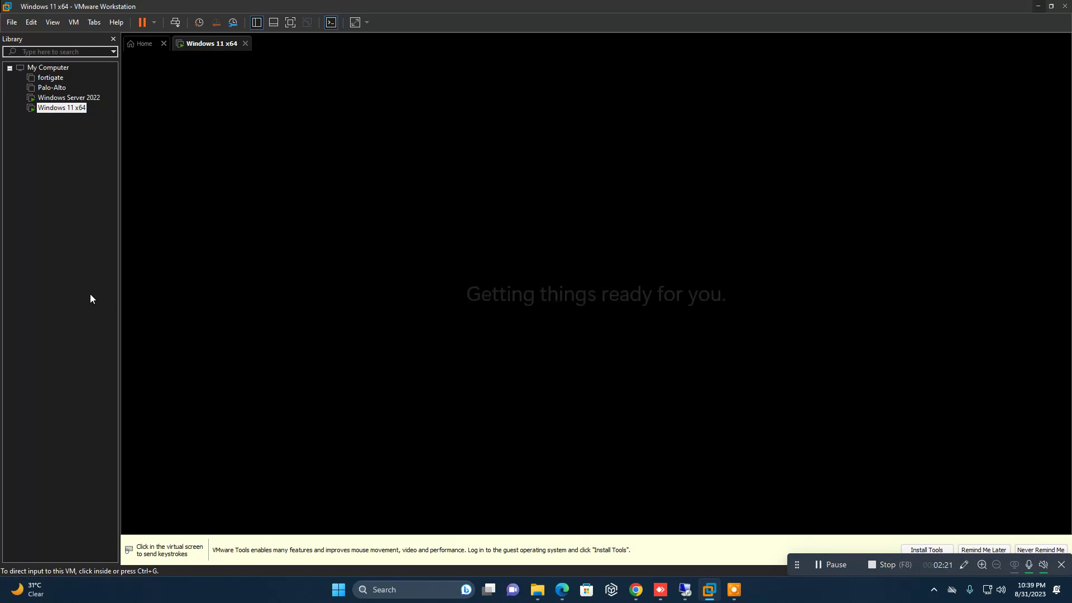
left_click(1031, 550)
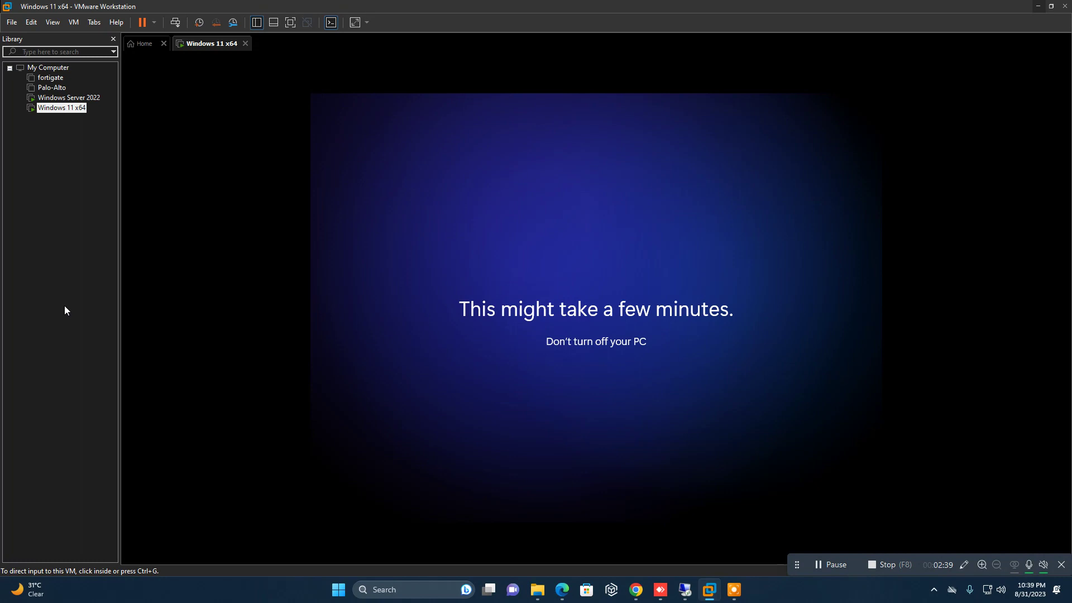
left_click(197, 381)
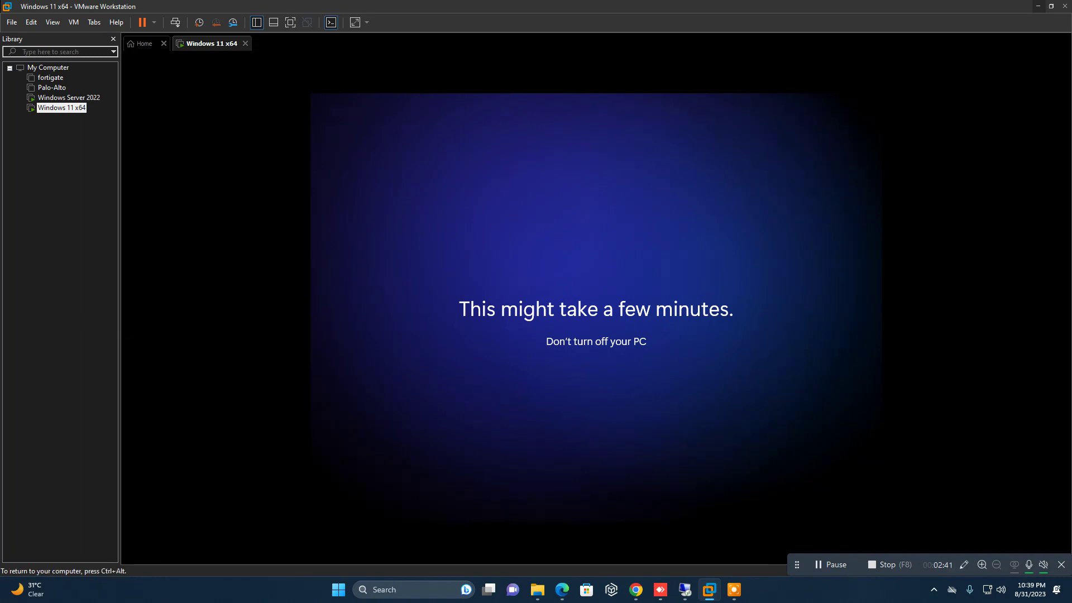
key("ctrl+alt")
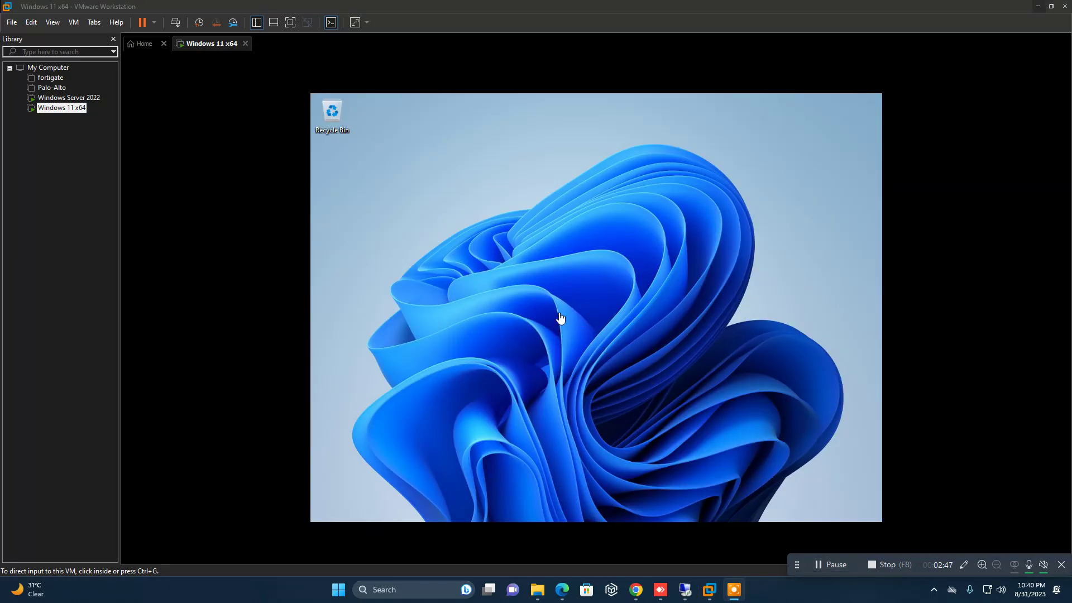
Step: Open a maximized File Explorer in the Windows 11 guest on This PC
left_click(509, 306)
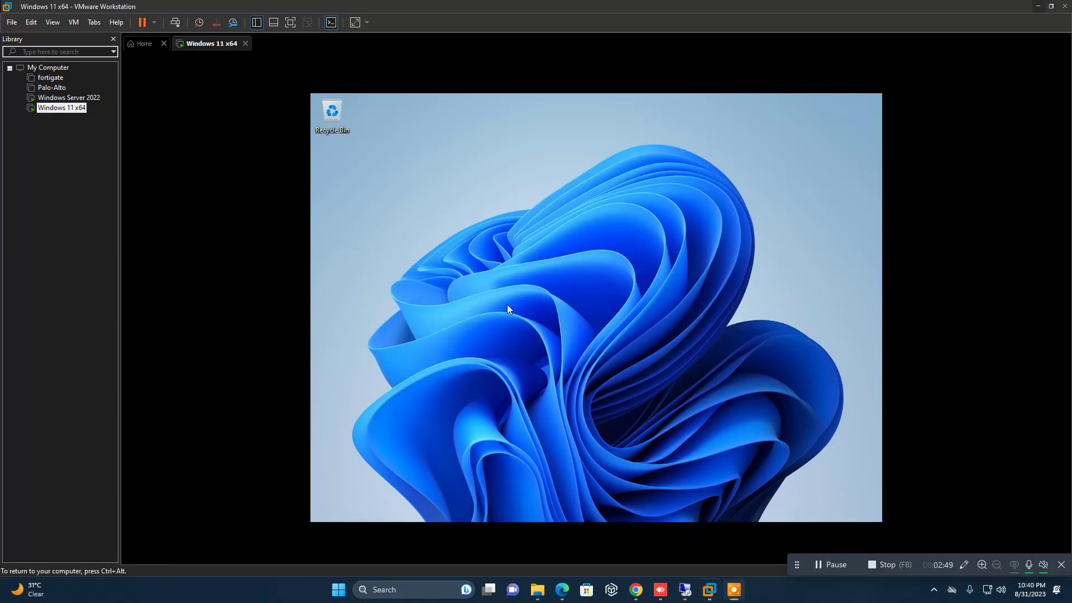
key("super")
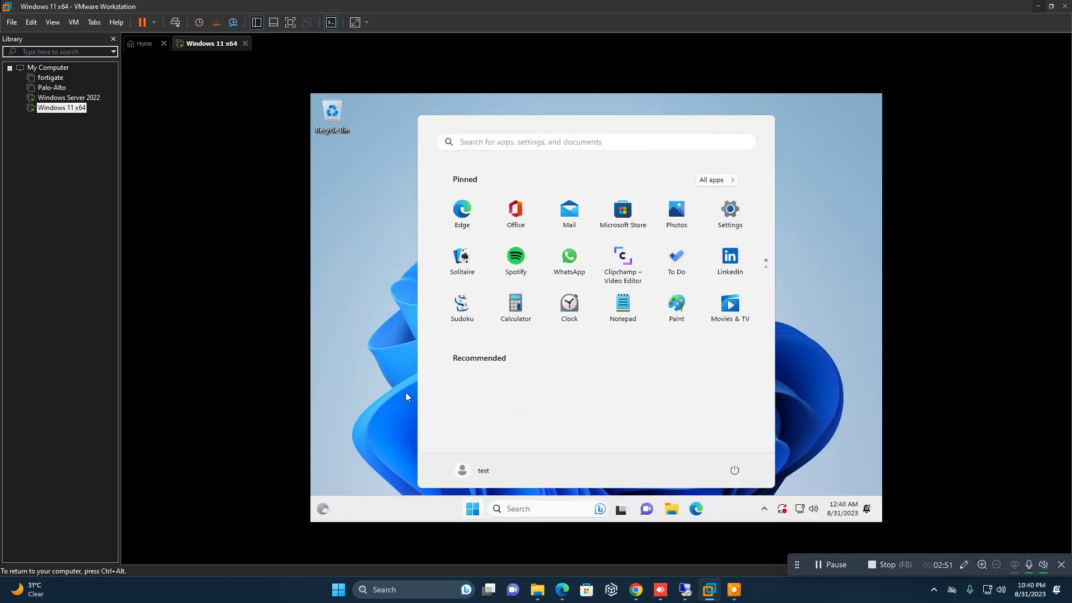
left_click(387, 390)
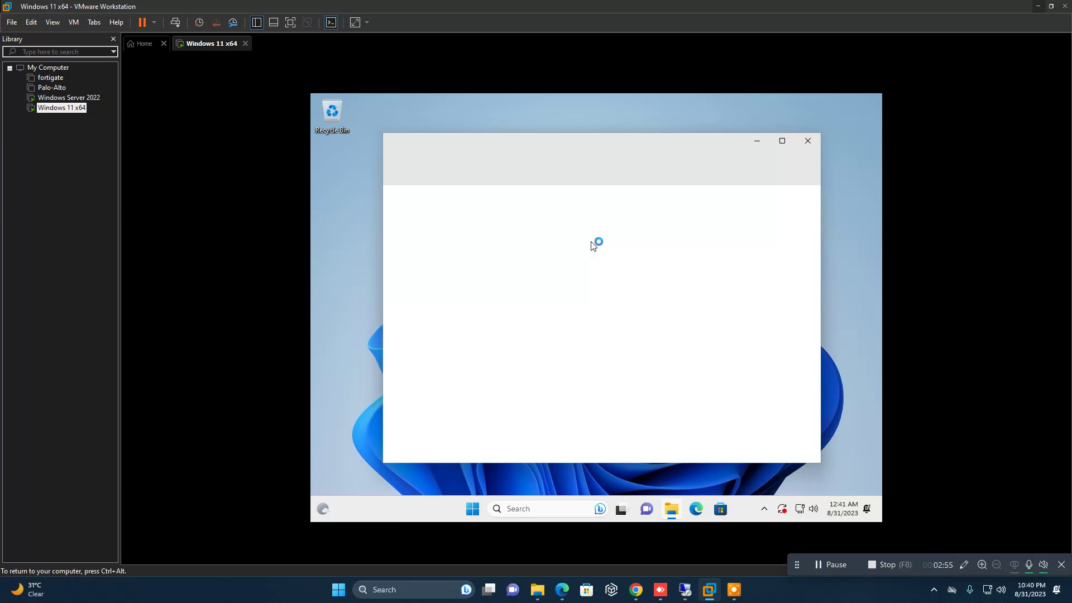
left_click(783, 142)
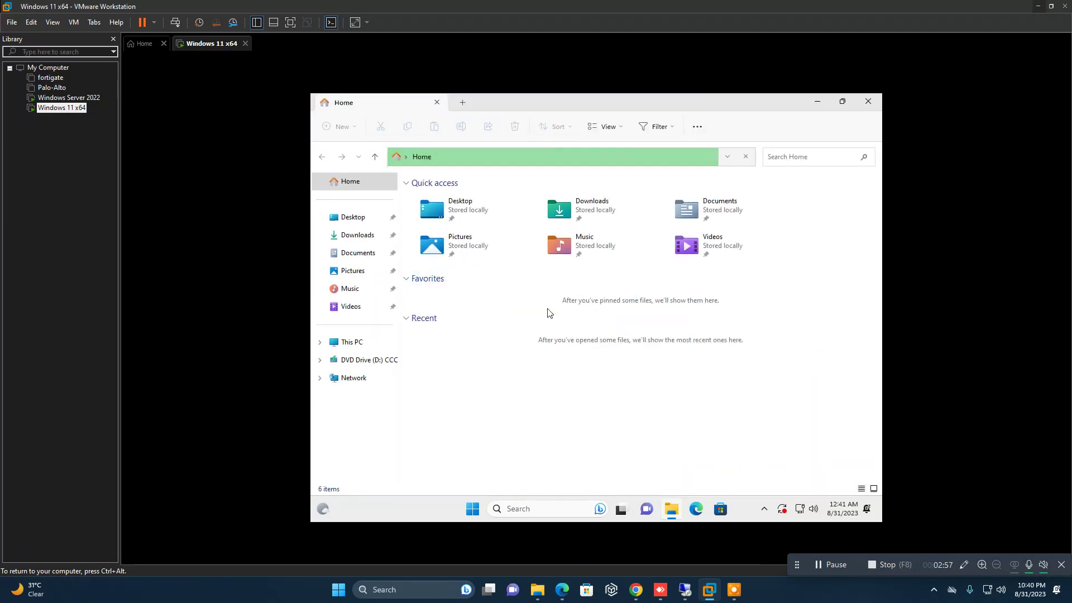
left_click(351, 342)
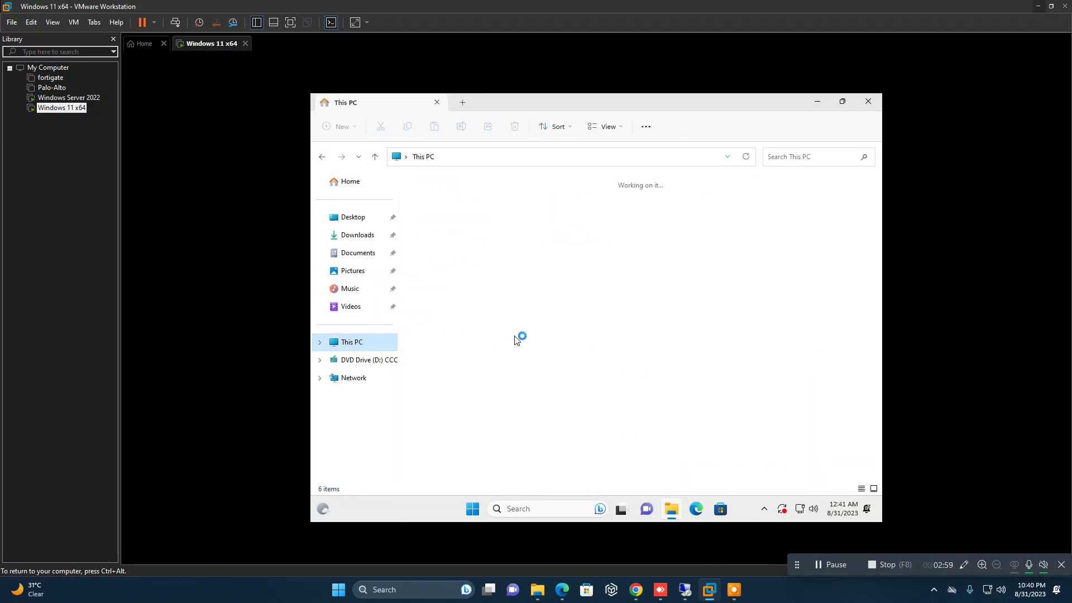